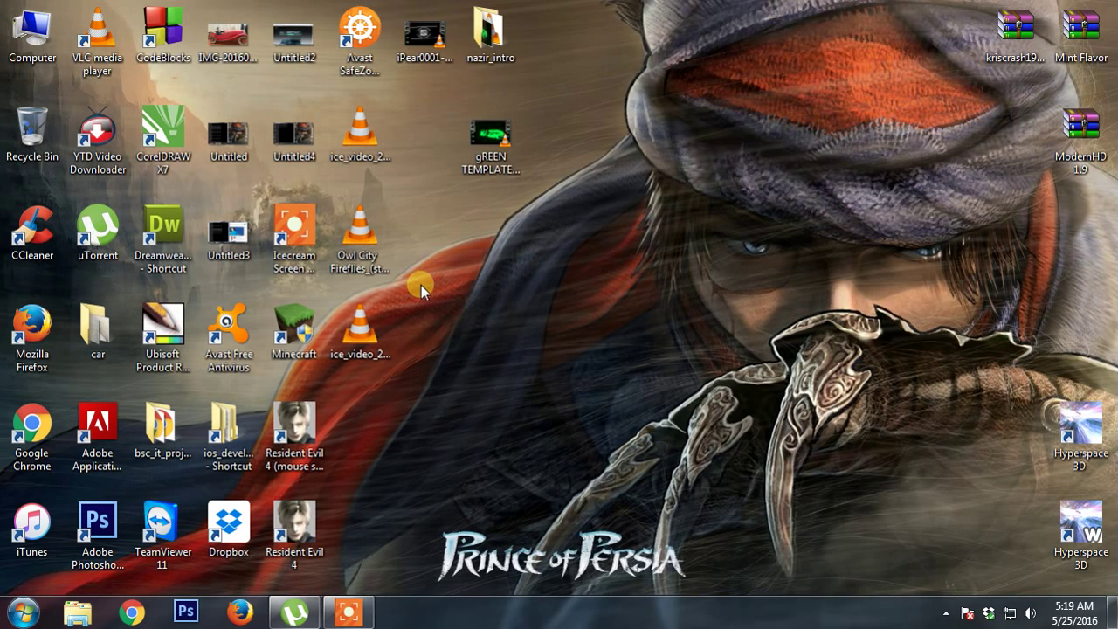
- Play the Owl City Fireflies video, then open Open Media > Network and empty its URL field
double_click(367, 234)
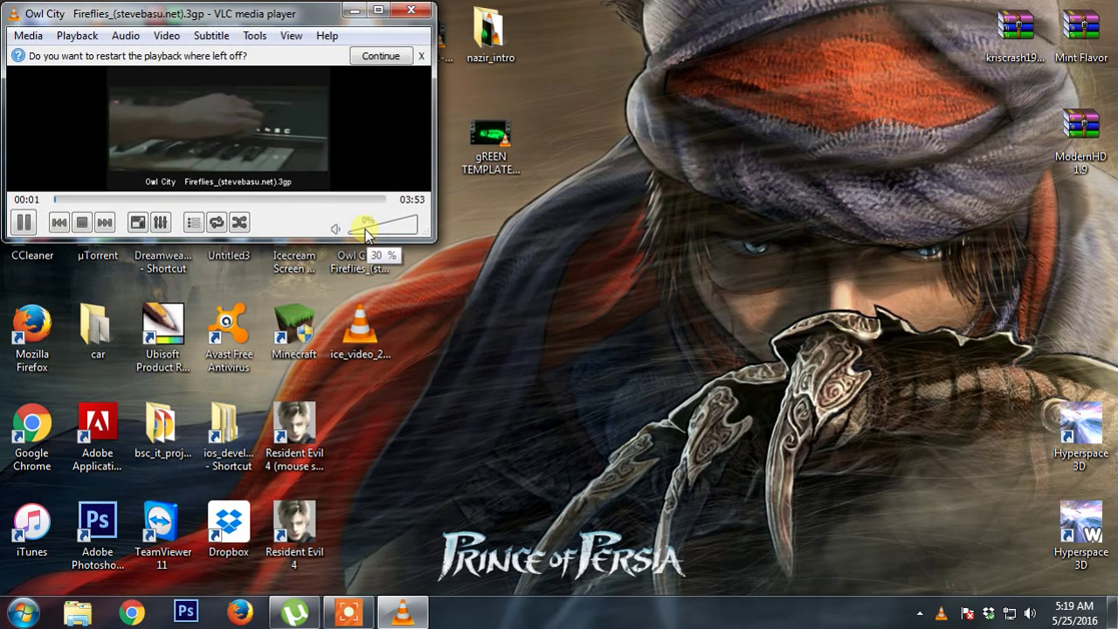
key("ctrl+n")
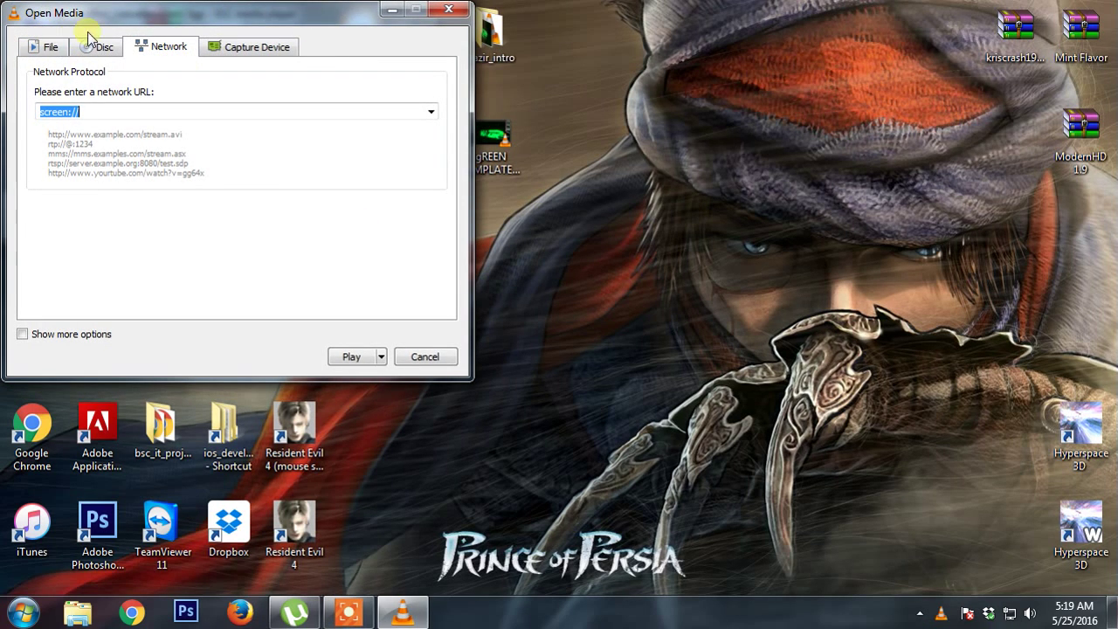
left_click(137, 111)
key("ctrl+a")
key("BackSpace")
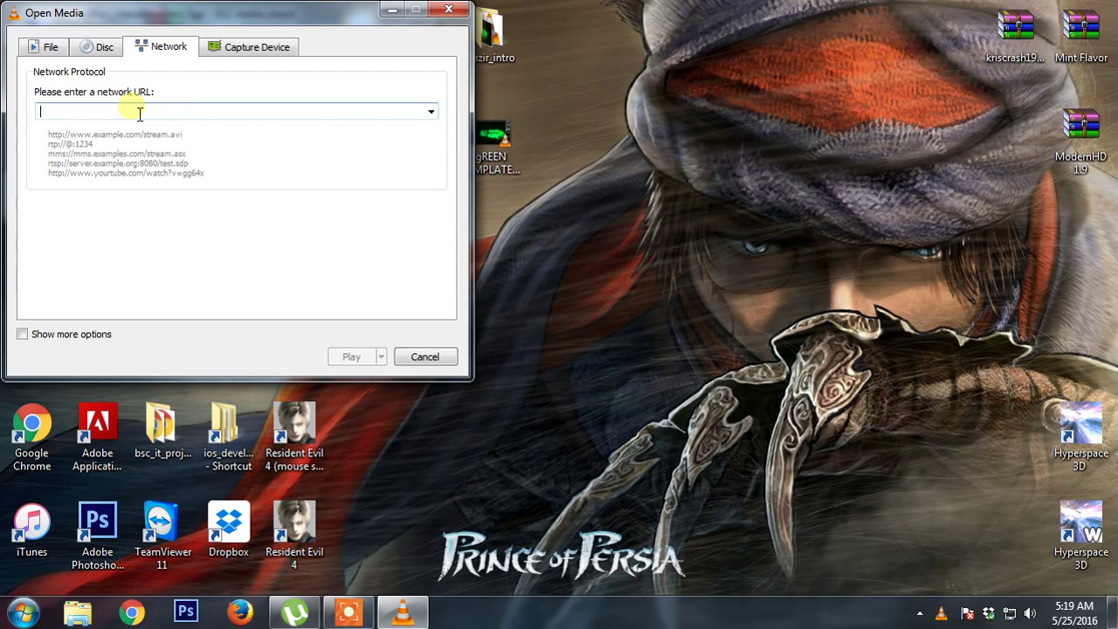
type("sc")
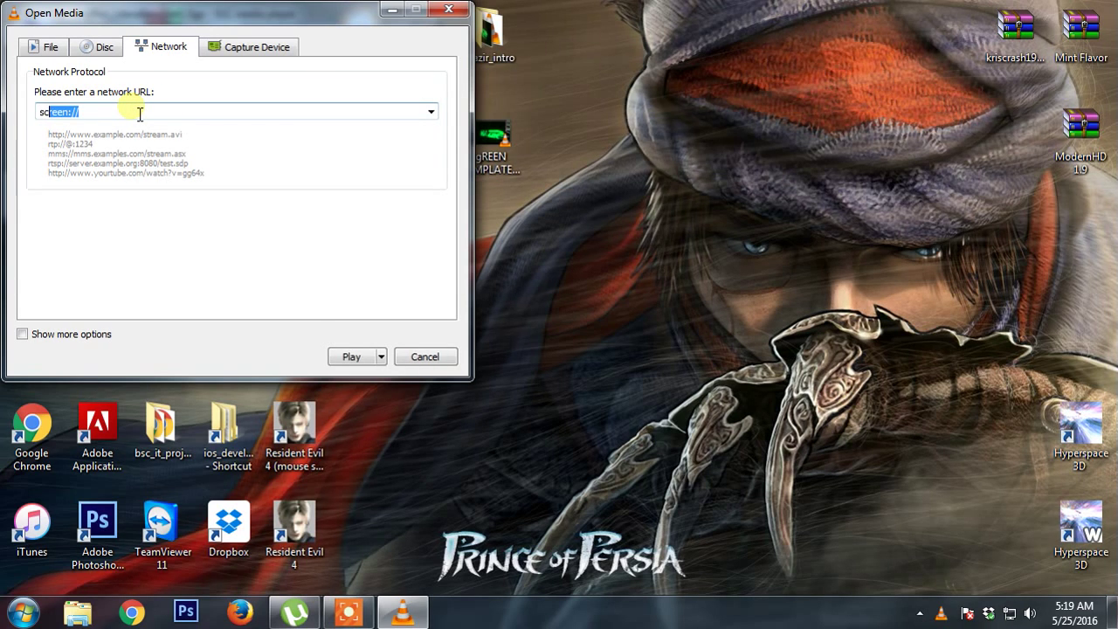
type("reen")
type(":")
type("//")
- Play the screen:// stream to produce the recursive tunnel of nested VLC windows
left_click(352, 356)
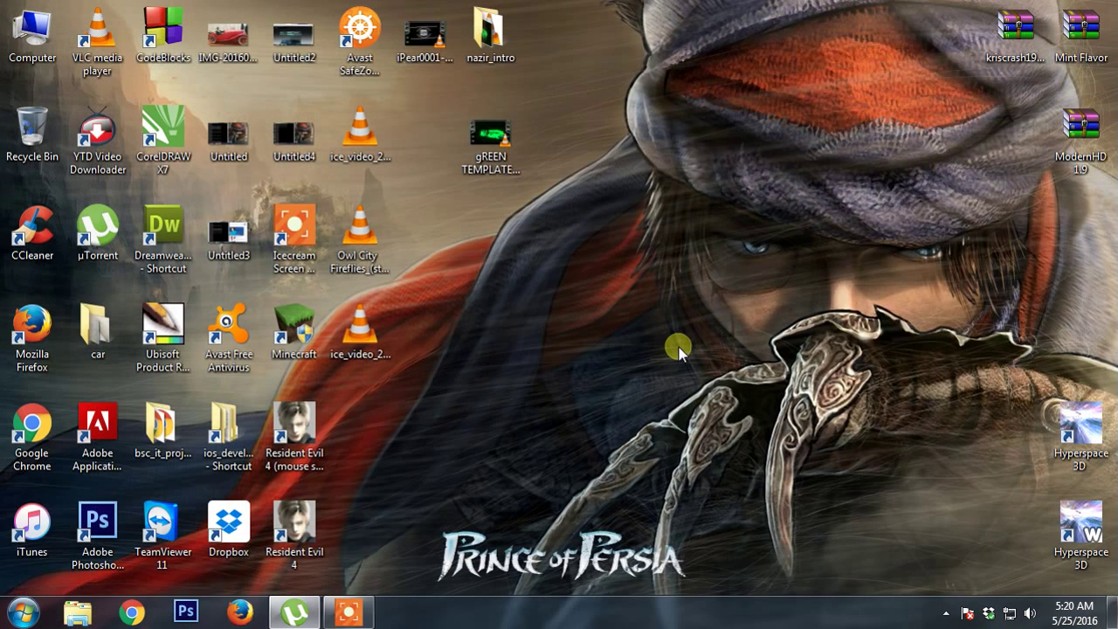
- Show Icecream Screen Recorder's Pause/Stop recording panel from its taskbar button
left_click(367, 616)
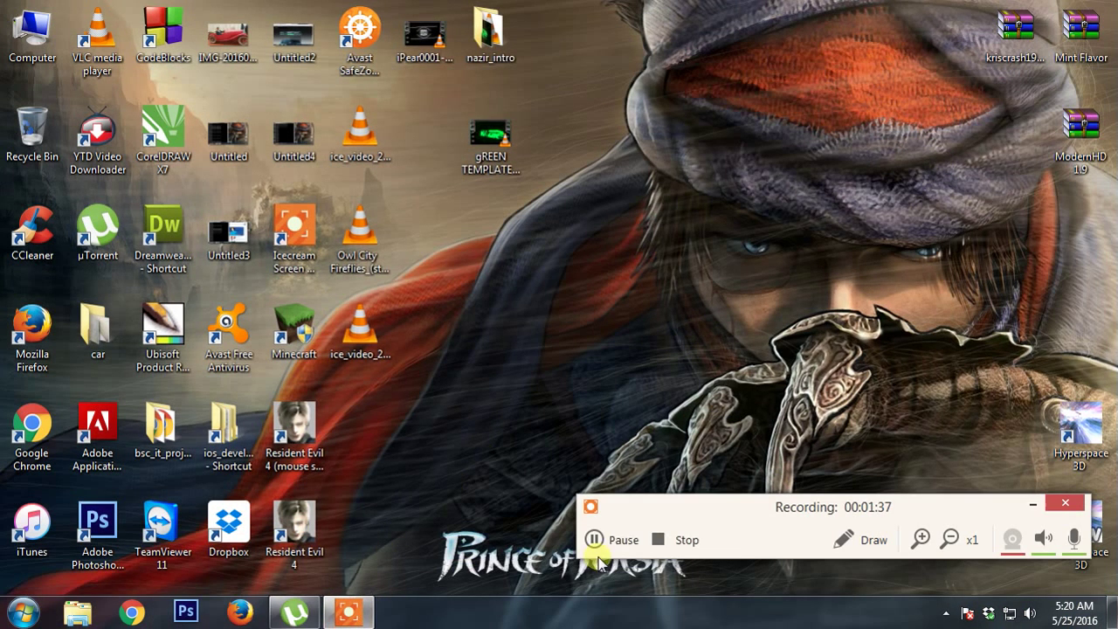